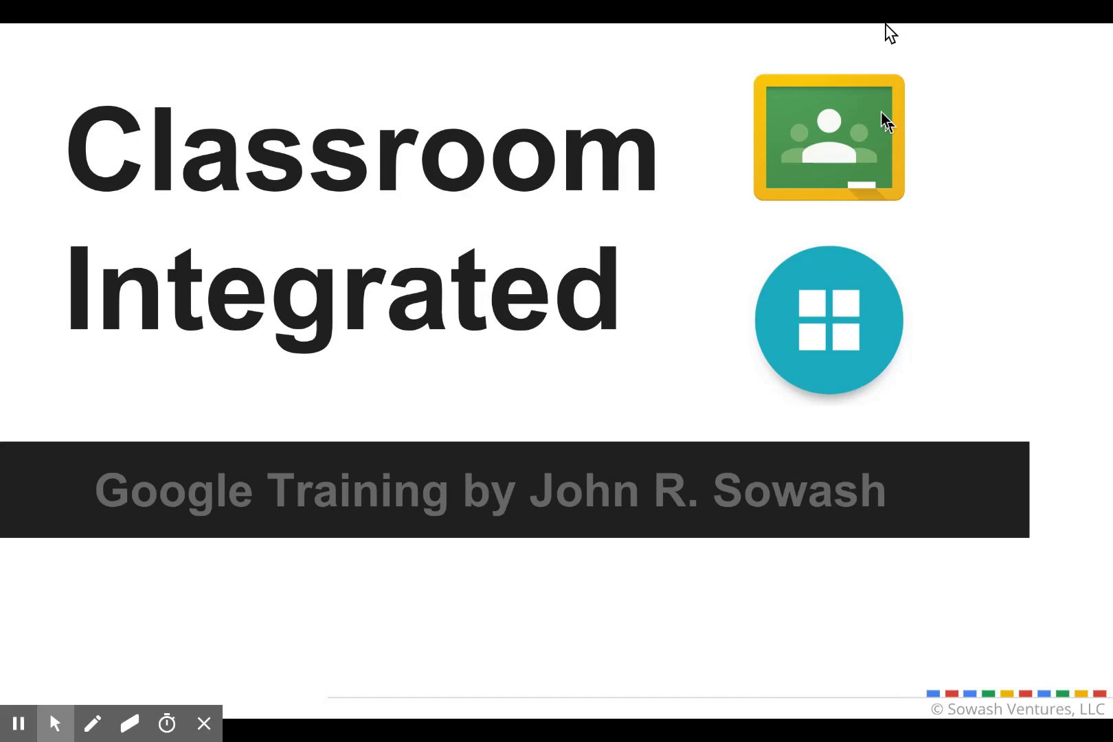
Advance from the title slide to the 'Integrated with Google Classroom' slide
{"action": "key", "text": "Right"}
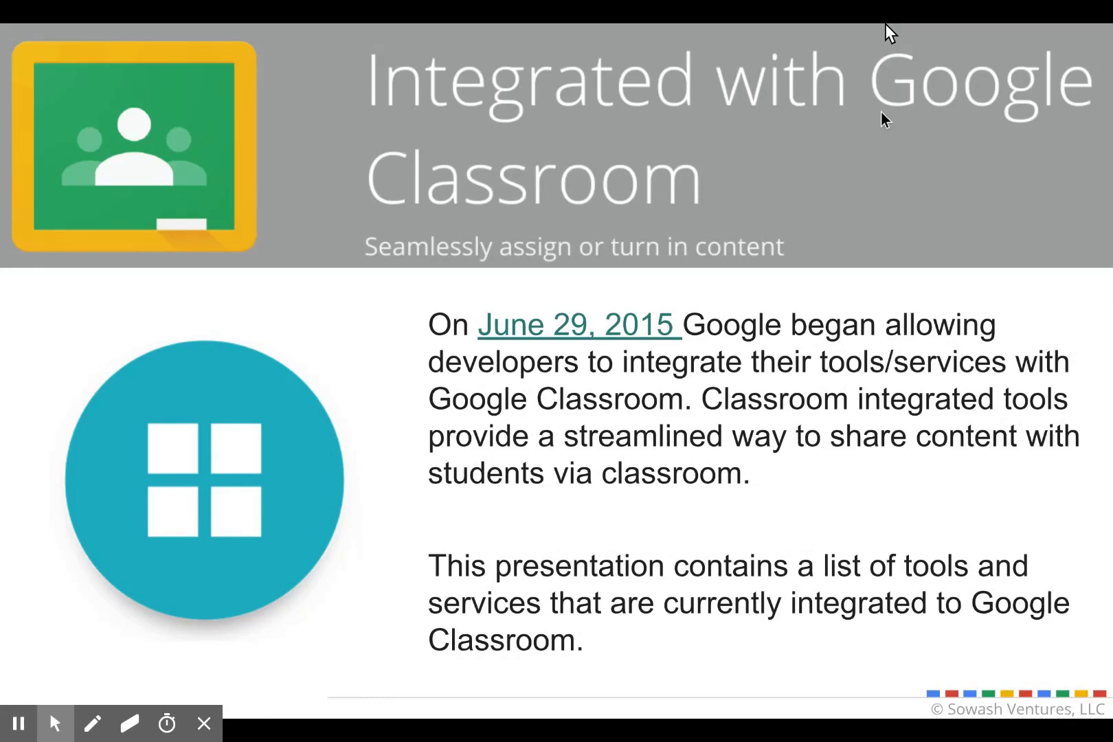
Advance past the Chrome Web Store slide to slide 4, 'Share to Classroom'
{"action": "key", "text": "Right"}
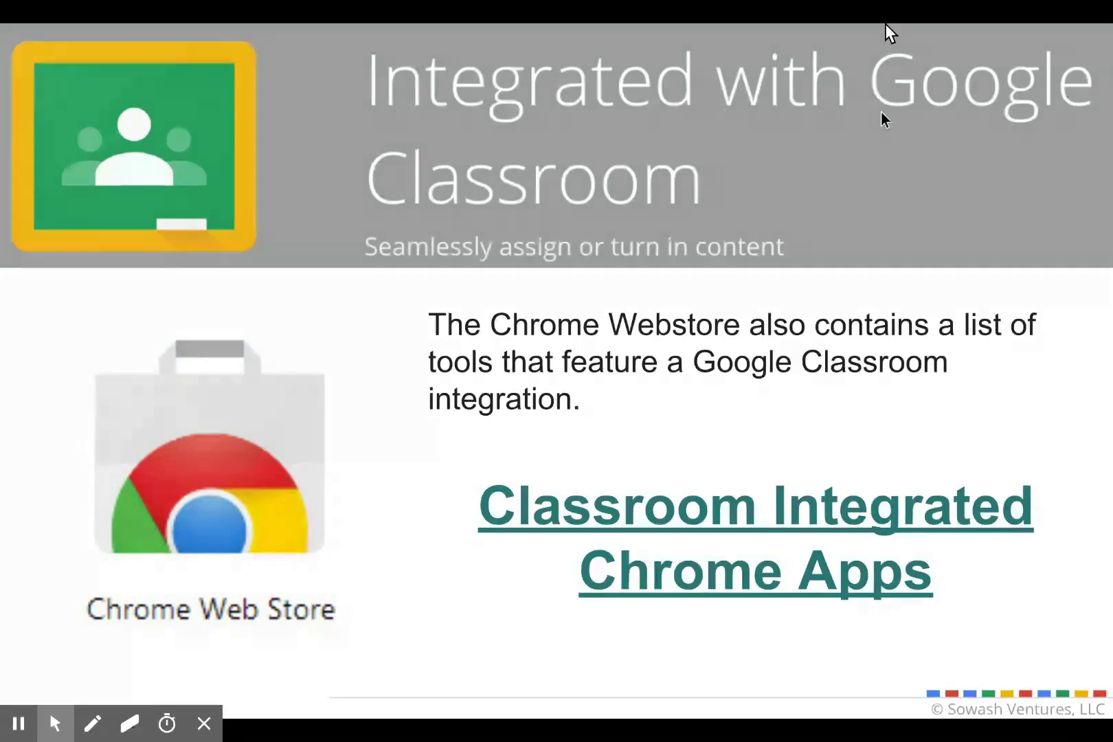
{"action": "key", "text": "Right"}
Exit full-screen presenting and switch to the CK-12 'What is Weather?' lesson tab
{"action": "key", "text": "F11"}
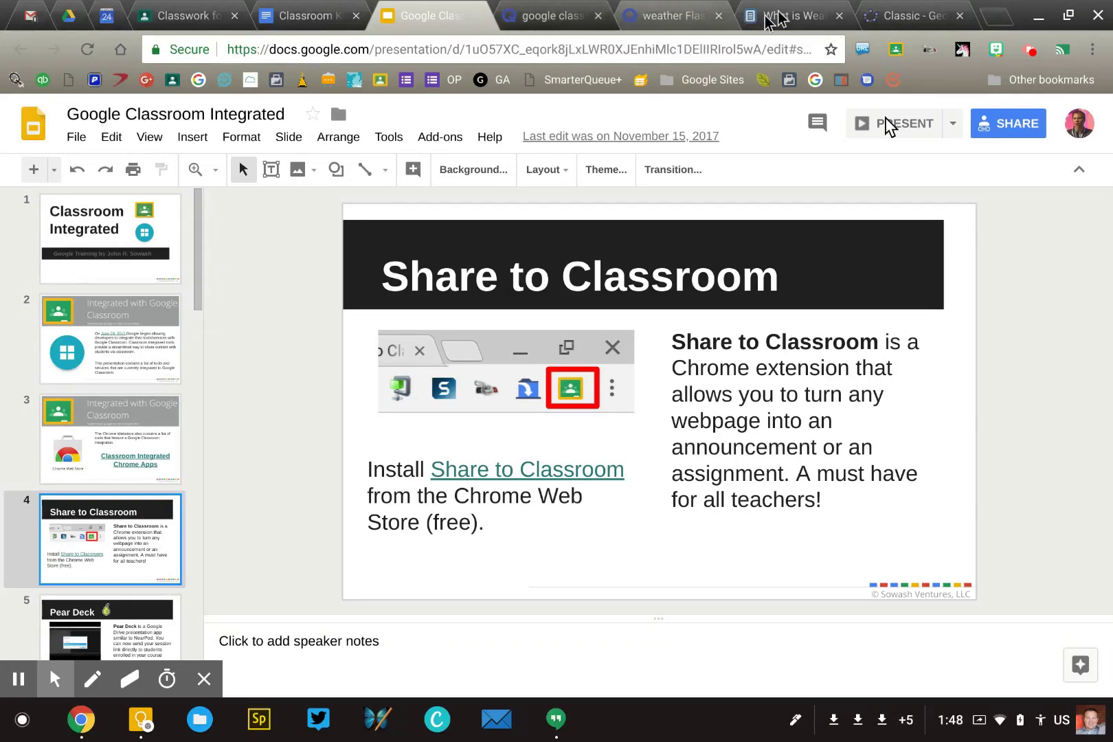
{"action": "left_click", "coordinate": [809, 17]}
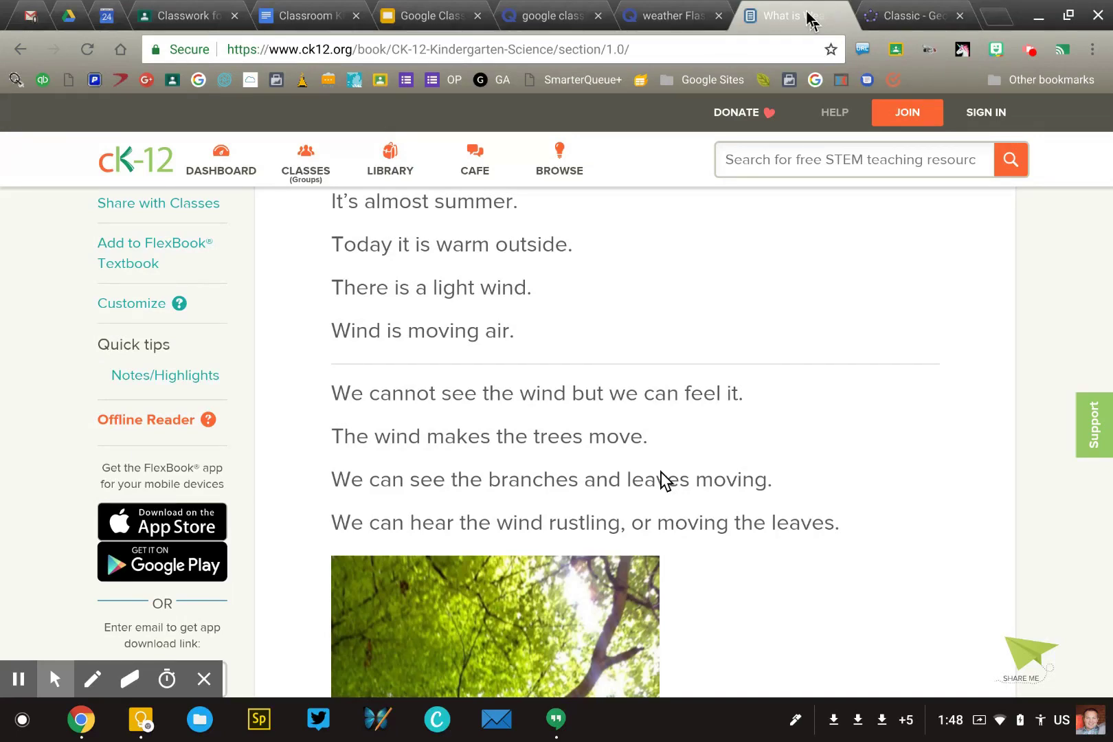
{"action": "scroll", "coordinate": [497, 435], "scroll_direction": "up", "scroll_amount": 5}
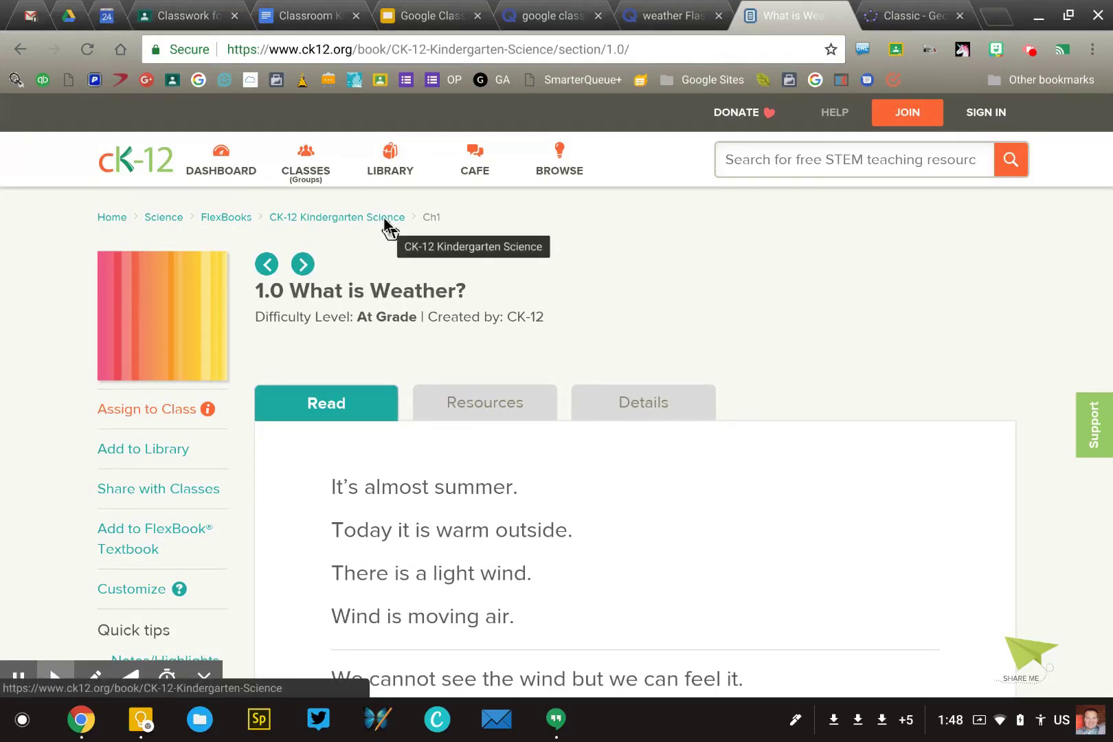
{"action": "scroll", "coordinate": [714, 472], "scroll_direction": "down", "scroll_amount": 10}
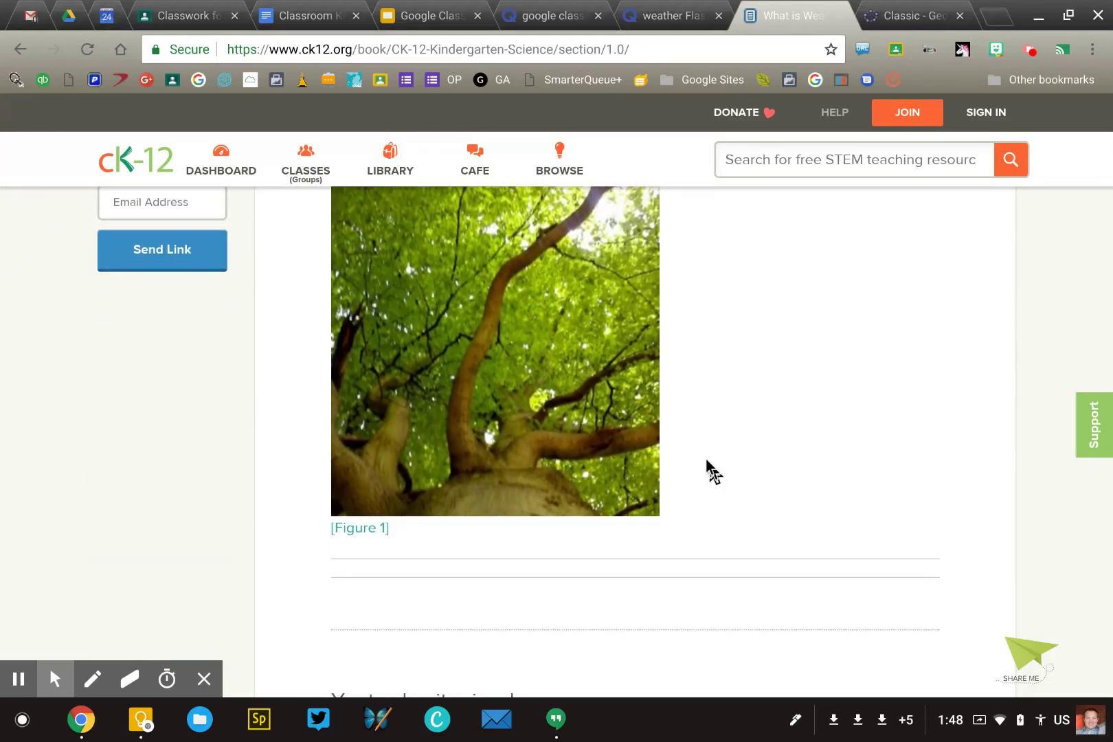
{"action": "scroll", "coordinate": [714, 471], "scroll_direction": "up", "scroll_amount": 10}
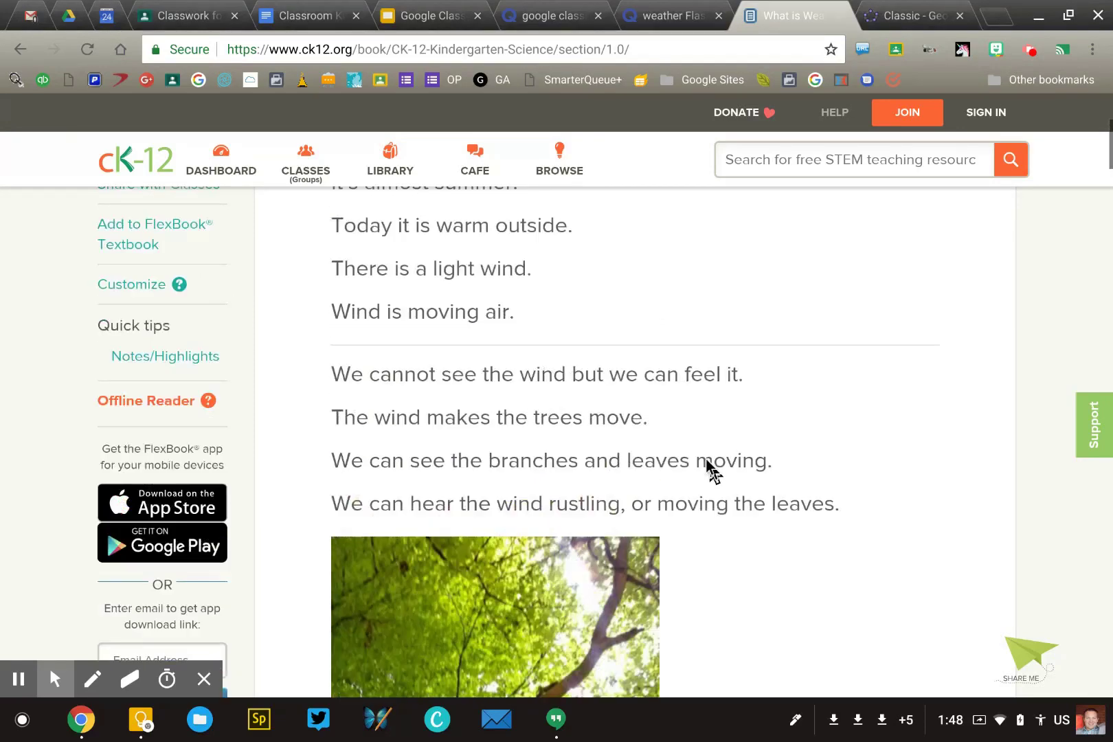
{"action": "scroll", "coordinate": [714, 472], "scroll_direction": "down", "scroll_amount": 3}
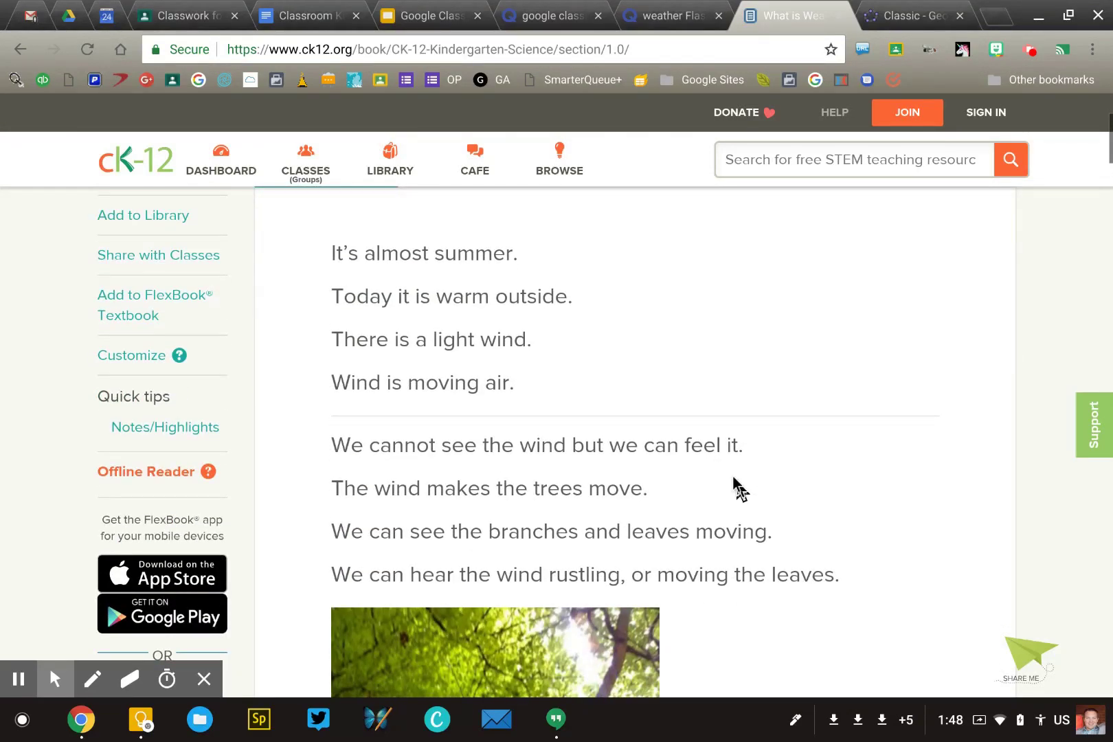
{"action": "key", "text": "alt+p"}
{"action": "mouse_move", "coordinate": [885, 525]}
{"action": "left_mouse_down"}
{"action": "mouse_move", "coordinate": [944, 530]}
{"action": "mouse_move", "coordinate": [1005, 598]}
{"action": "mouse_move", "coordinate": [957, 591]}
{"action": "left_mouse_up"}
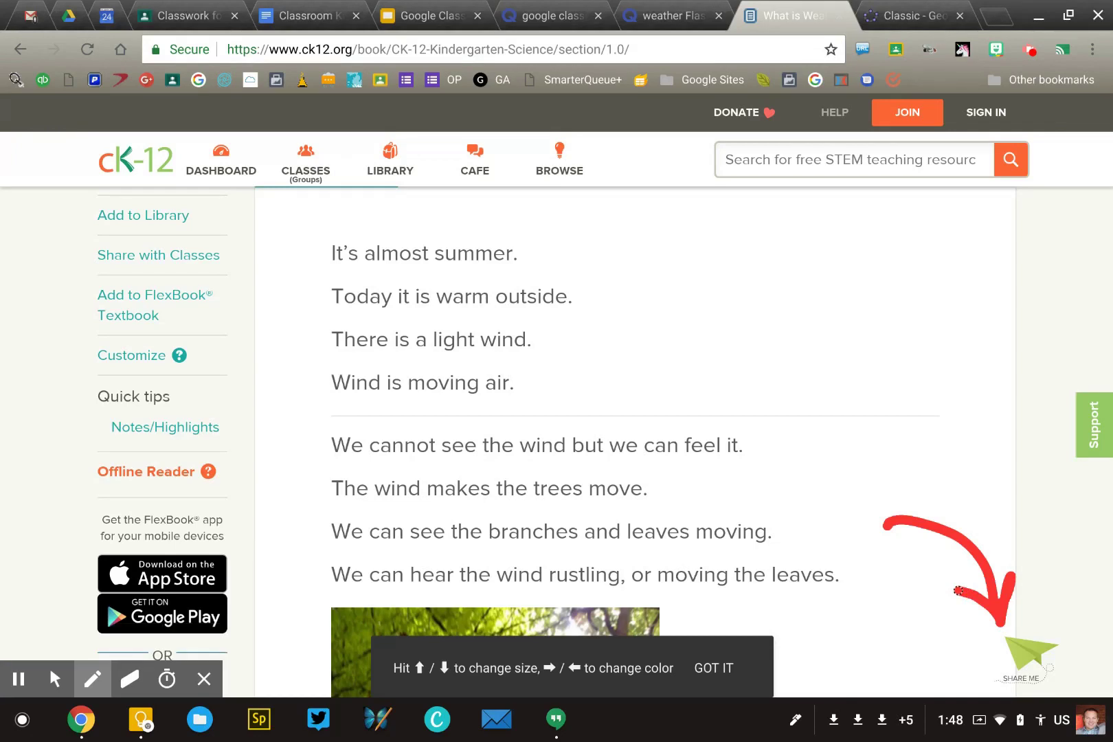
{"action": "mouse_move", "coordinate": [759, 359]}
{"action": "left_mouse_down"}
{"action": "mouse_move", "coordinate": [772, 265]}
{"action": "mouse_move", "coordinate": [837, 317]}
{"action": "mouse_move", "coordinate": [757, 259]}
{"action": "left_mouse_up"}
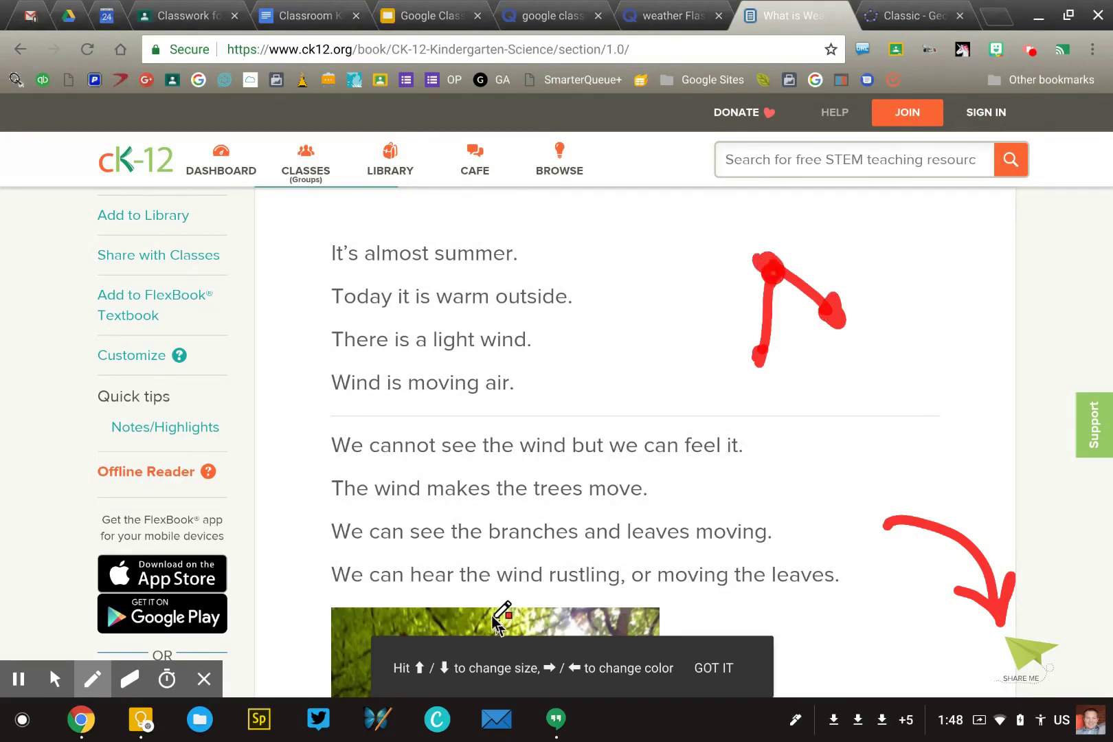
{"action": "key", "text": "alt+e"}
{"action": "key", "text": "alt+z"}
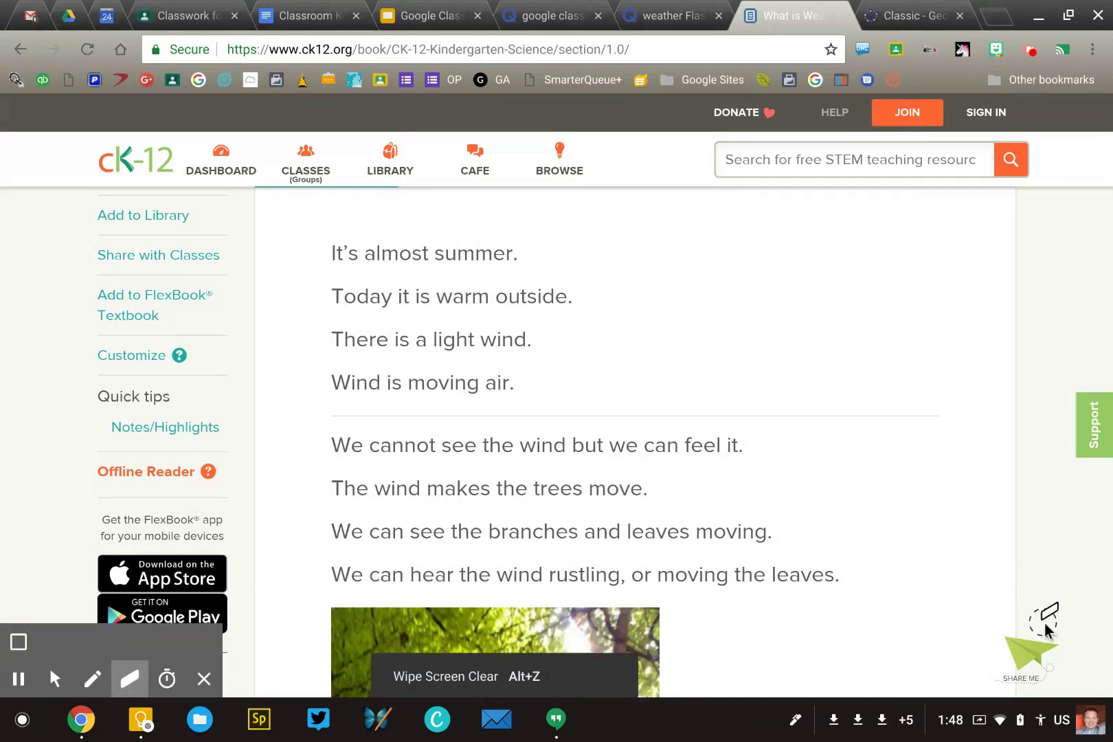
{"action": "key", "text": "alt+p"}
{"action": "key", "text": "alt+m"}
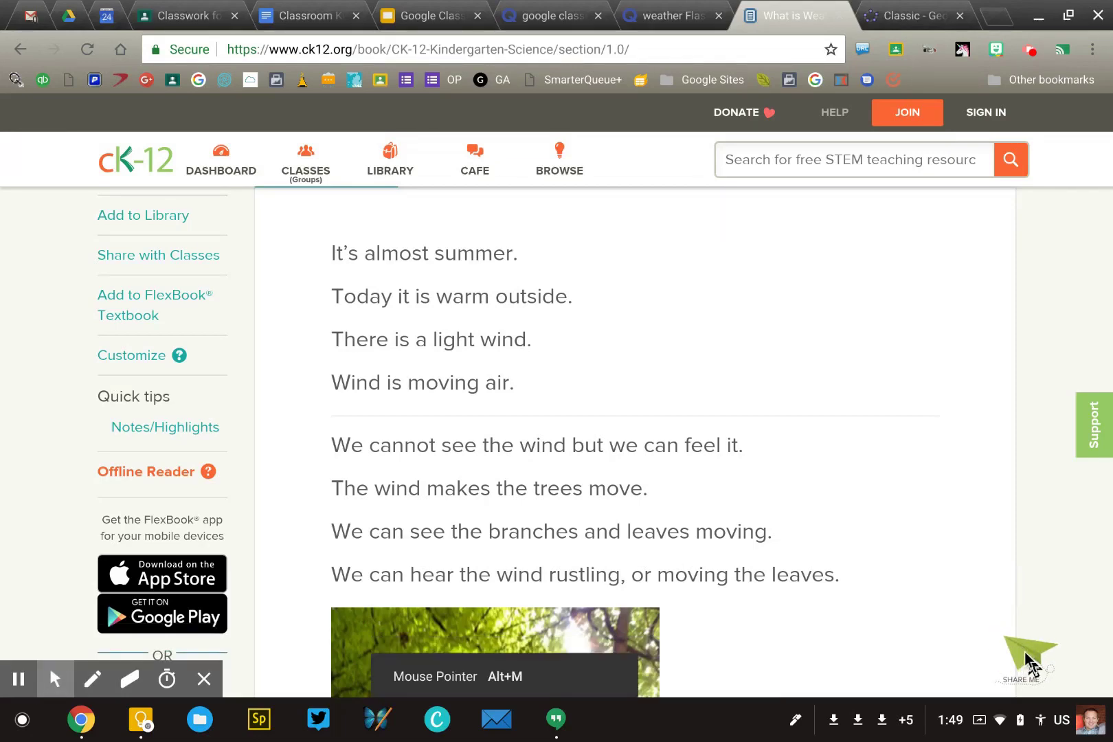
Start a 5th Grade Art Classroom assignment from the lesson via SHARE ME, then close it unposted
{"action": "left_click", "coordinate": [1023, 656]}
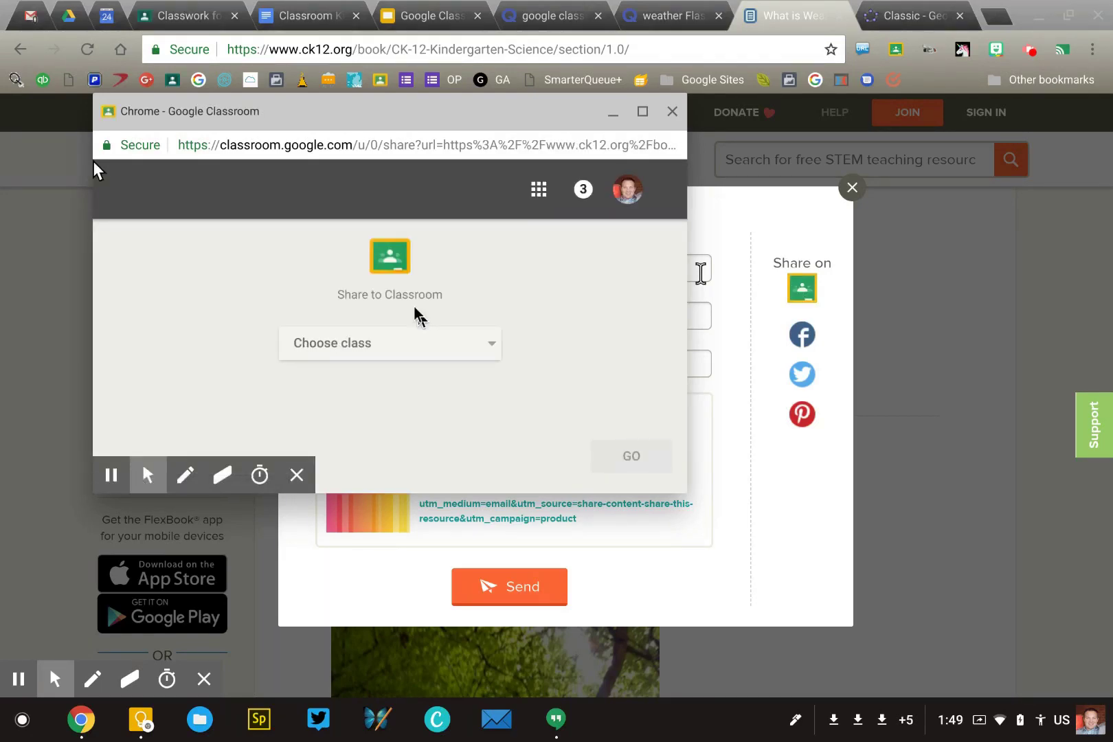
{"action": "left_click", "coordinate": [404, 347]}
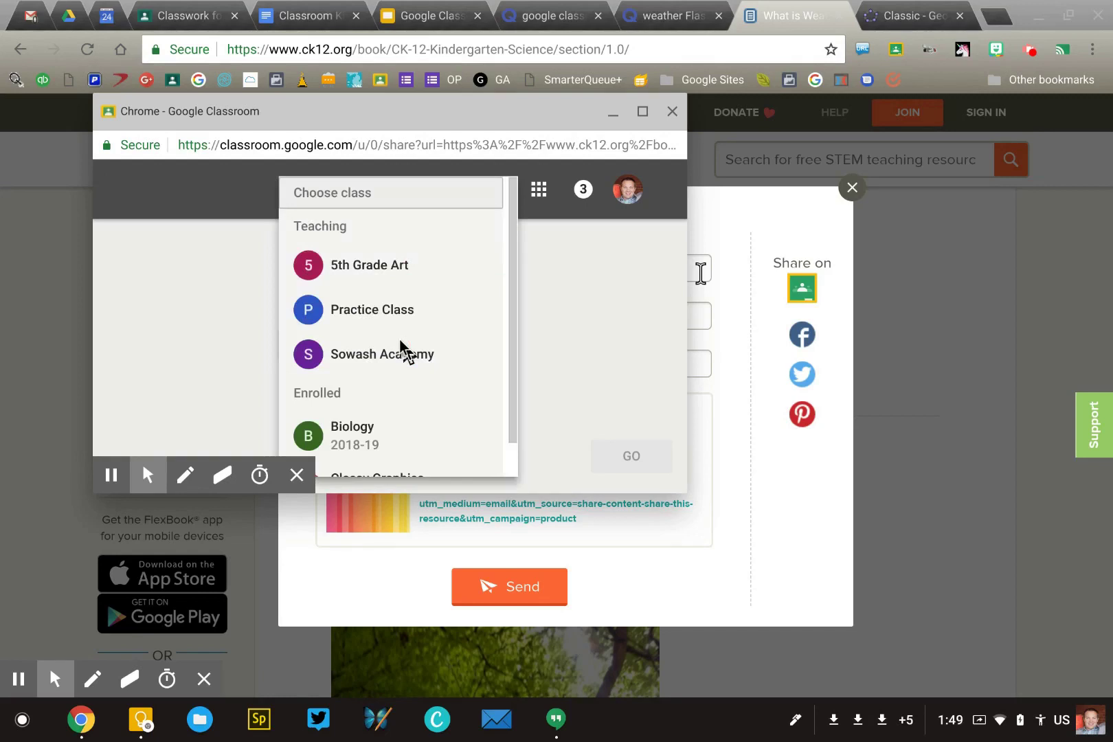
{"action": "left_click", "coordinate": [357, 275]}
{"action": "left_click", "coordinate": [366, 417]}
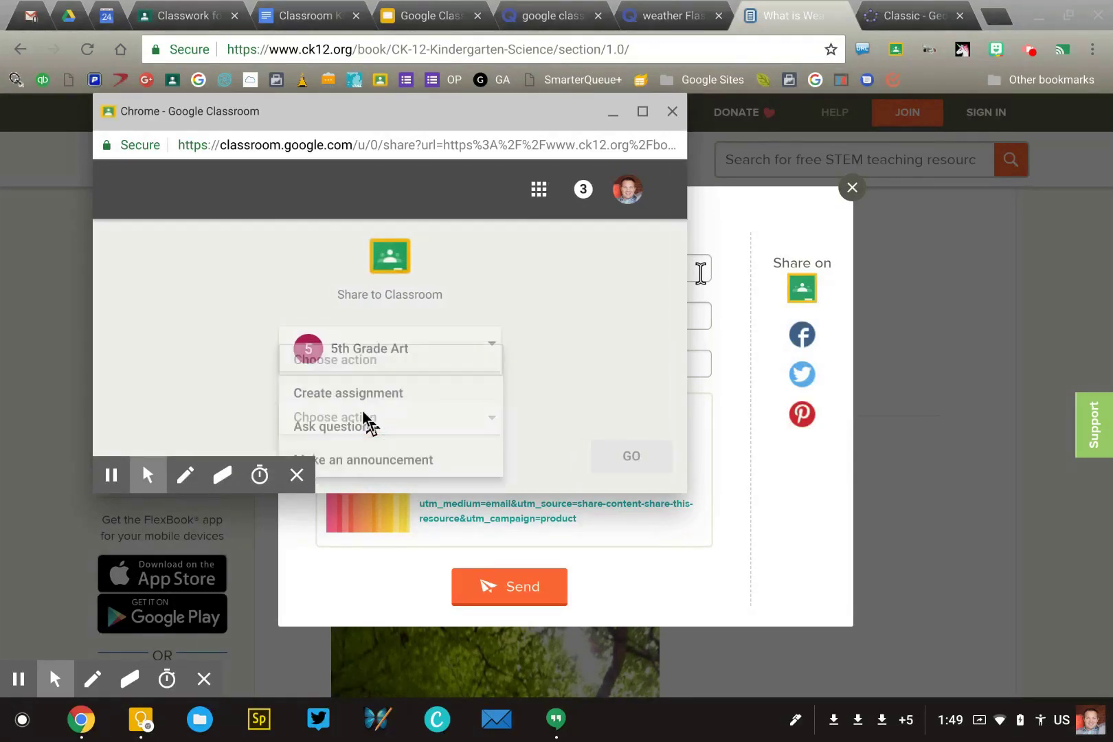
{"action": "left_click", "coordinate": [358, 398]}
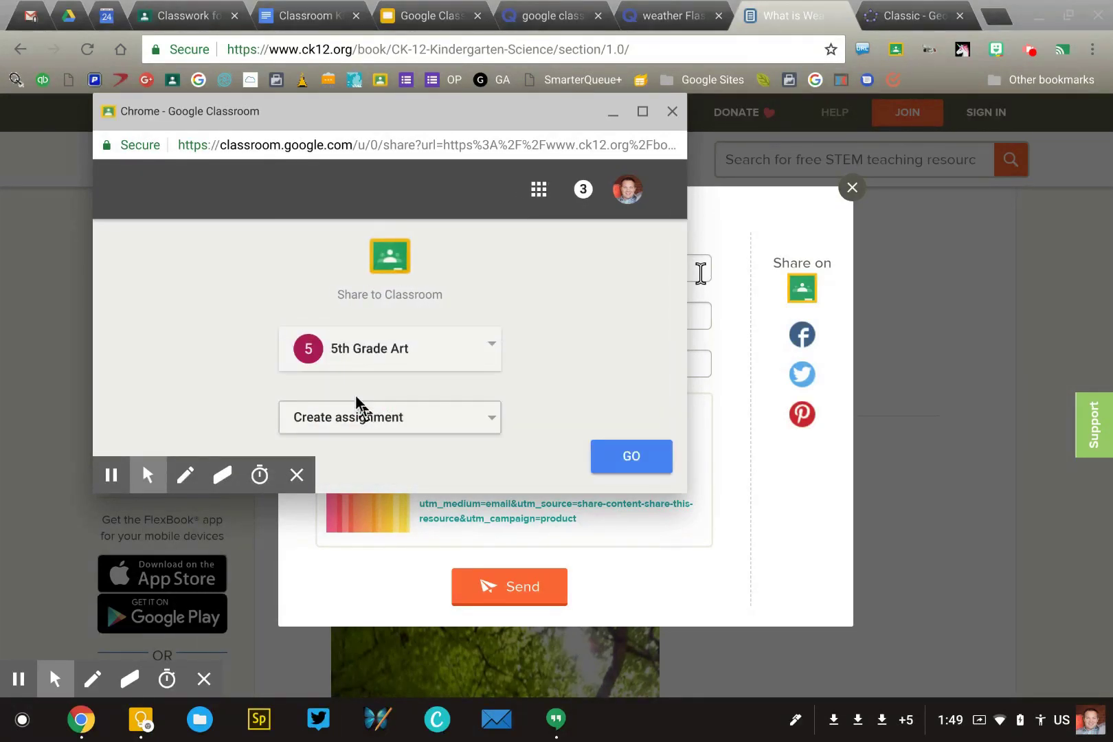
{"action": "left_click", "coordinate": [603, 458]}
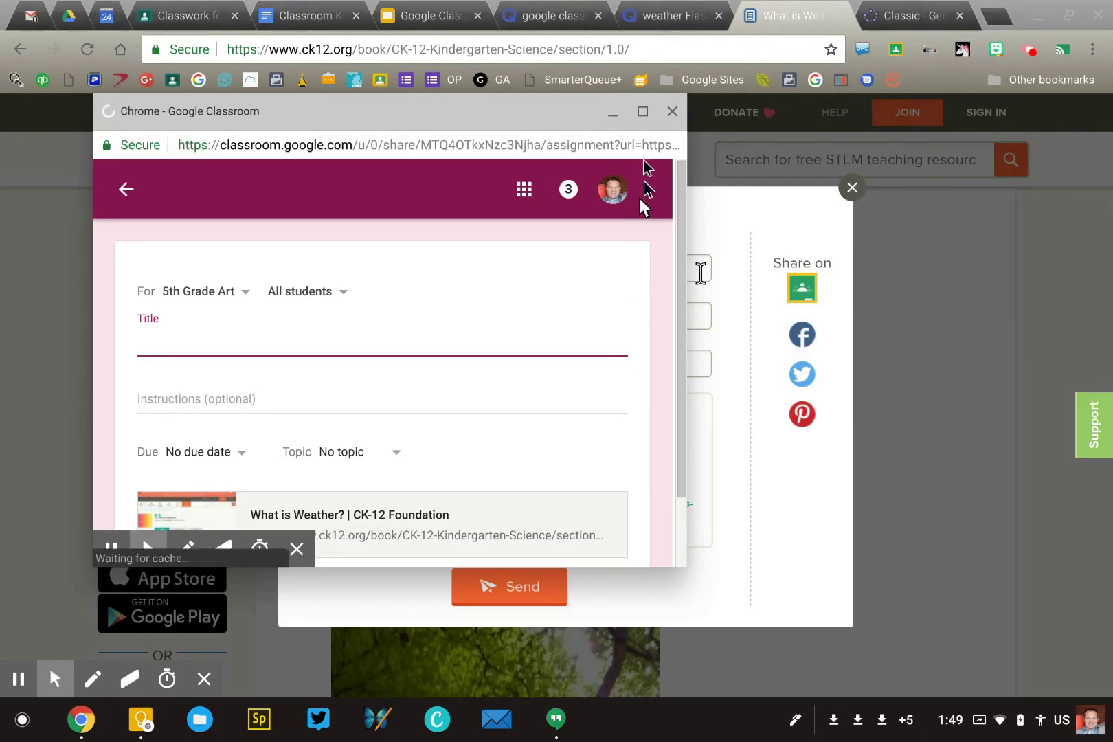
{"action": "left_click", "coordinate": [672, 111]}
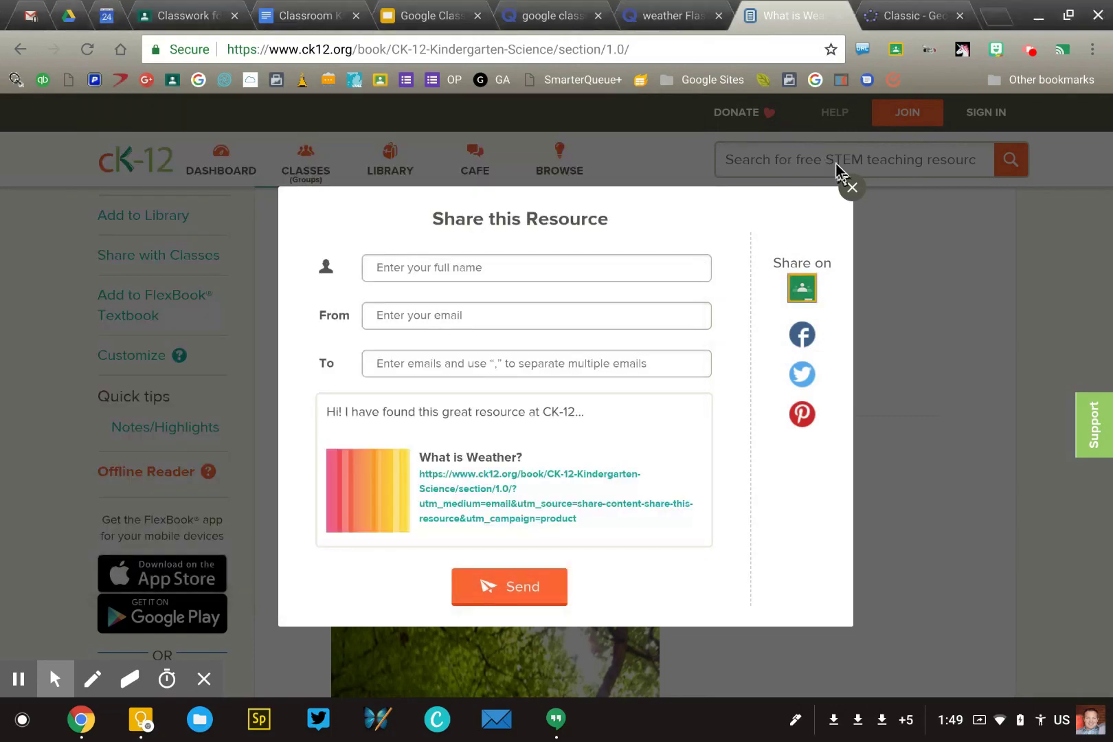
{"action": "left_click", "coordinate": [850, 185]}
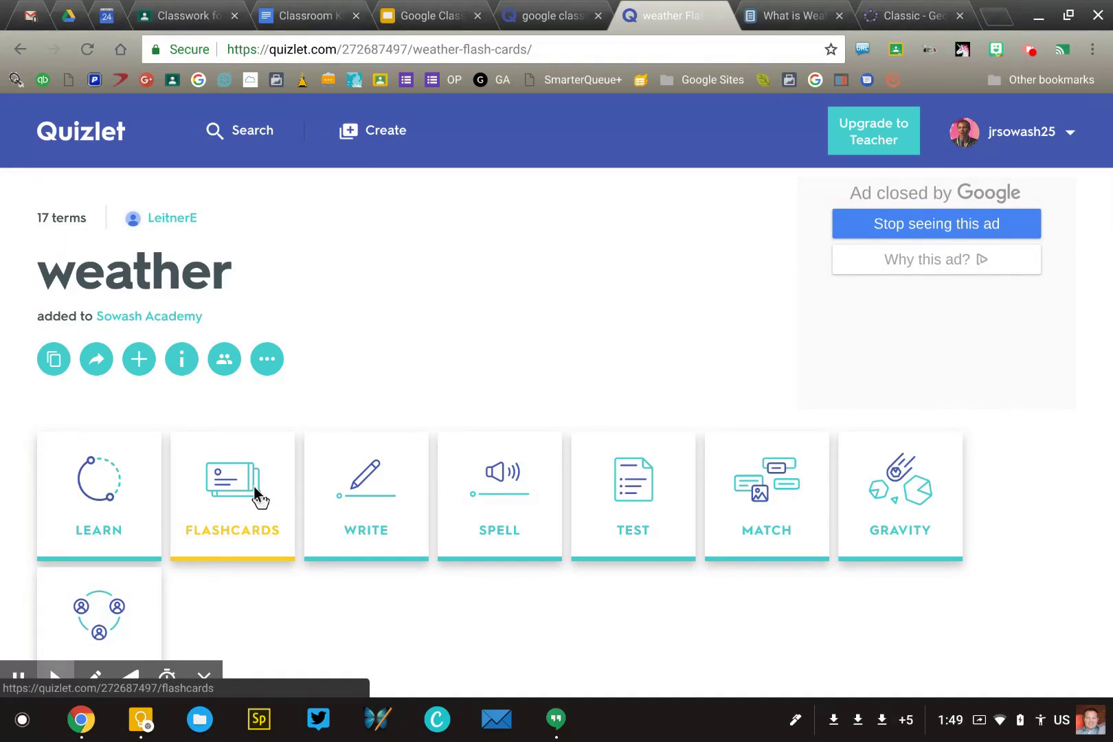
Draw a red annotation arrow at the set's sharing feature, then clear it
{"action": "key", "text": "alt+p"}
{"action": "mouse_move", "coordinate": [108, 465]}
{"action": "left_mouse_down"}
{"action": "mouse_move", "coordinate": [103, 408]}
{"action": "mouse_move", "coordinate": [122, 415]}
{"action": "mouse_move", "coordinate": [84, 415]}
{"action": "left_mouse_up"}
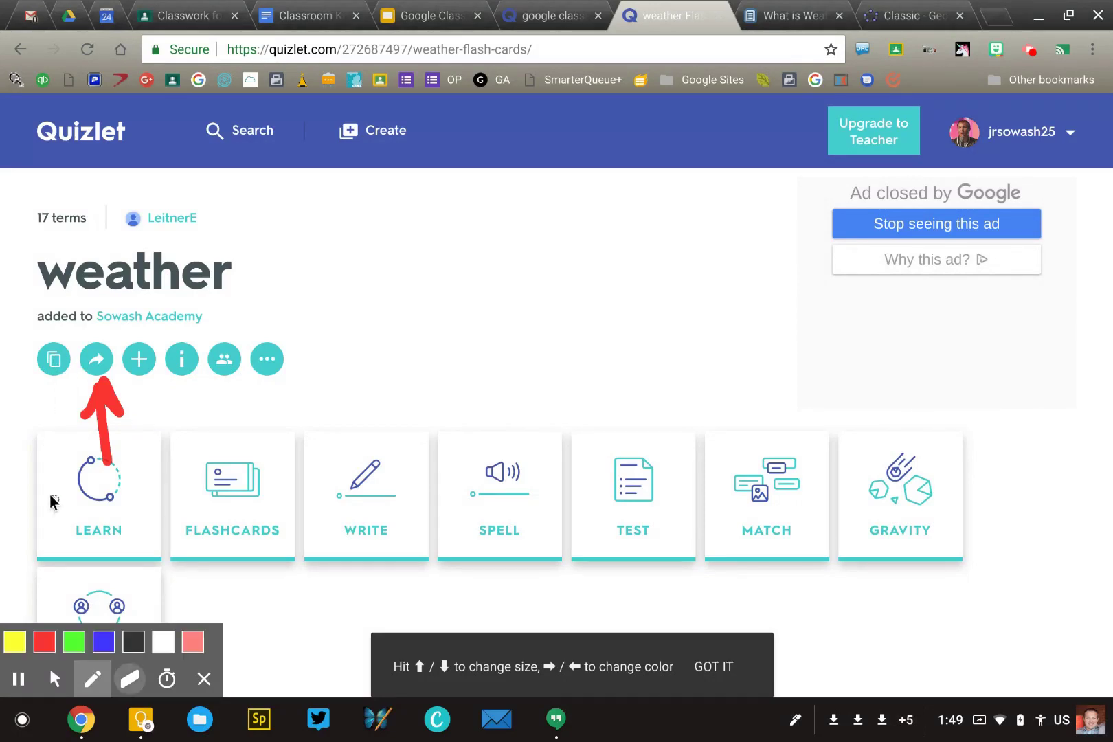
{"action": "key", "text": "alt+z"}
{"action": "key", "text": "alt+m"}
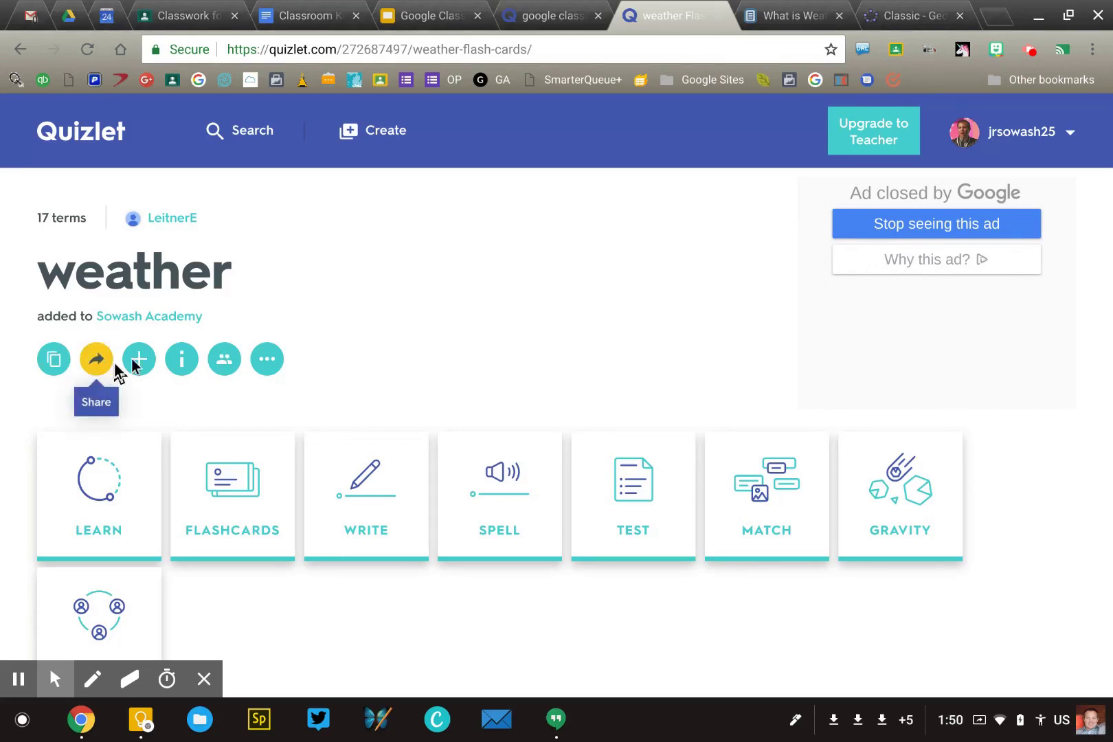
Back in the Quizlet window, view the weather set's Share options including Google Classroom, then close them
{"action": "left_click", "coordinate": [261, 357]}
{"action": "left_click", "coordinate": [261, 358]}
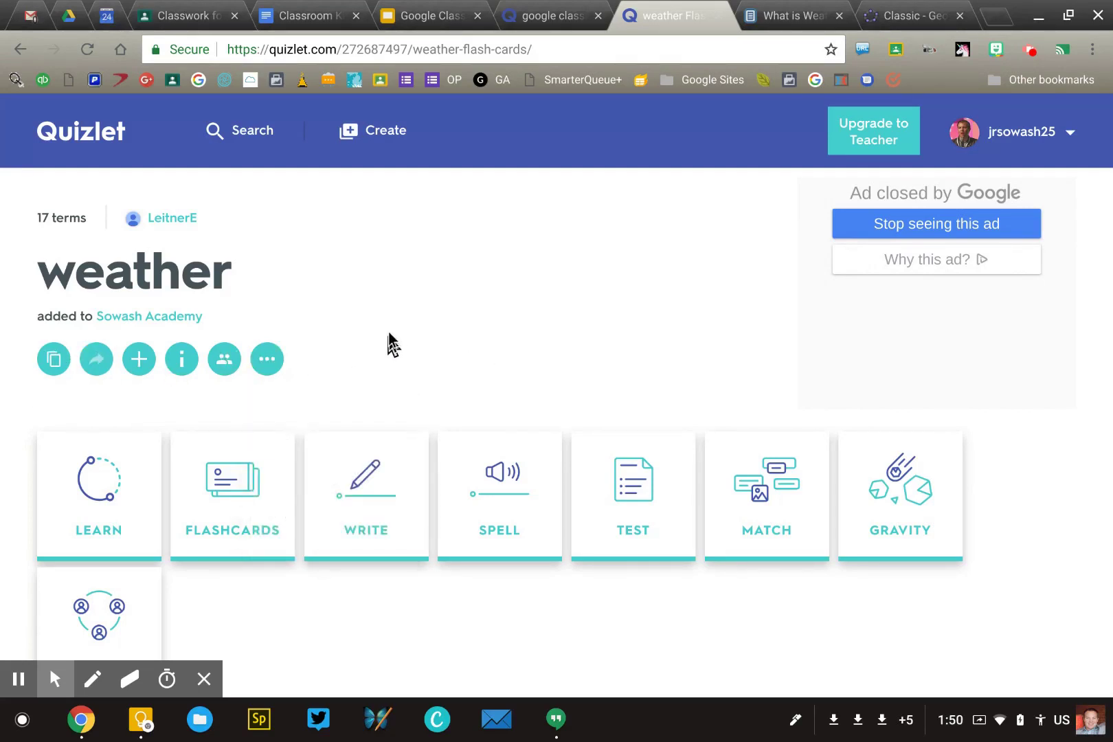
{"action": "key", "text": "F5"}
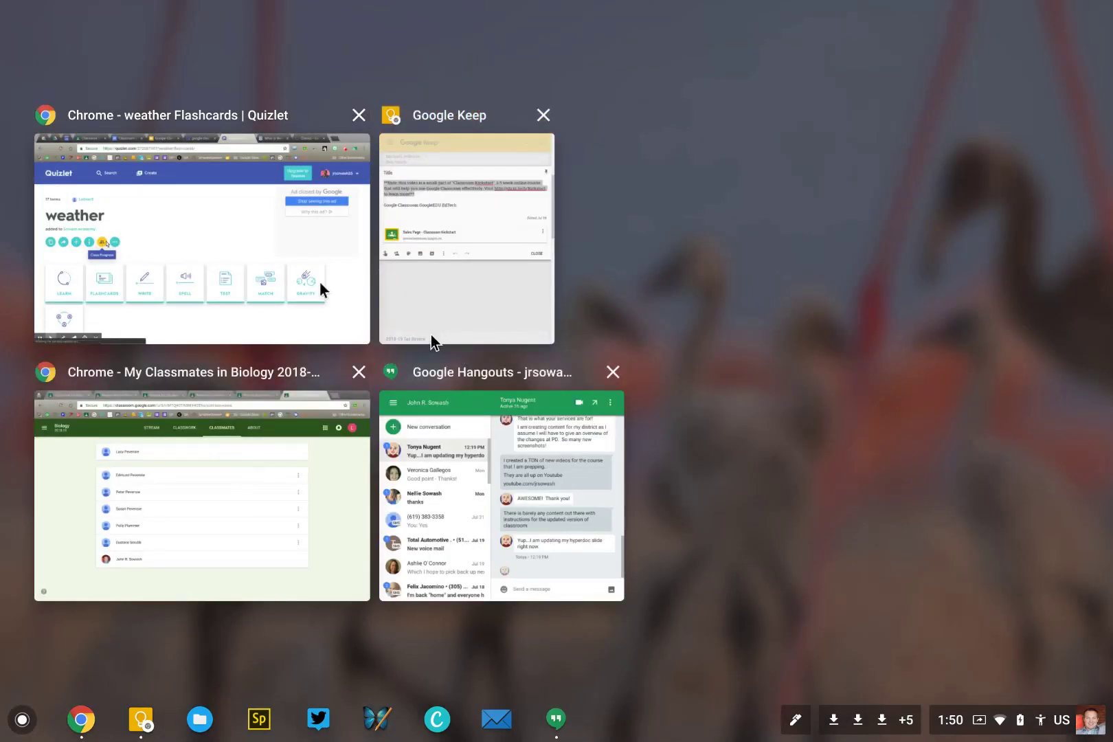
{"action": "left_click", "coordinate": [239, 243]}
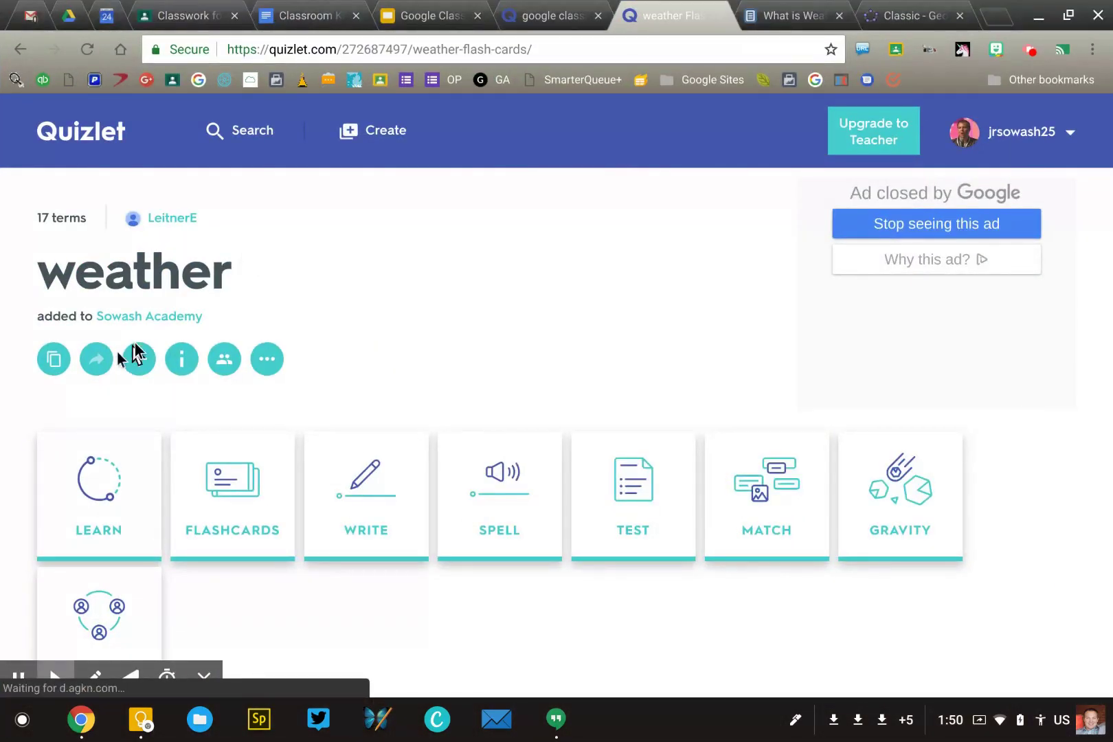
{"action": "left_click", "coordinate": [96, 361]}
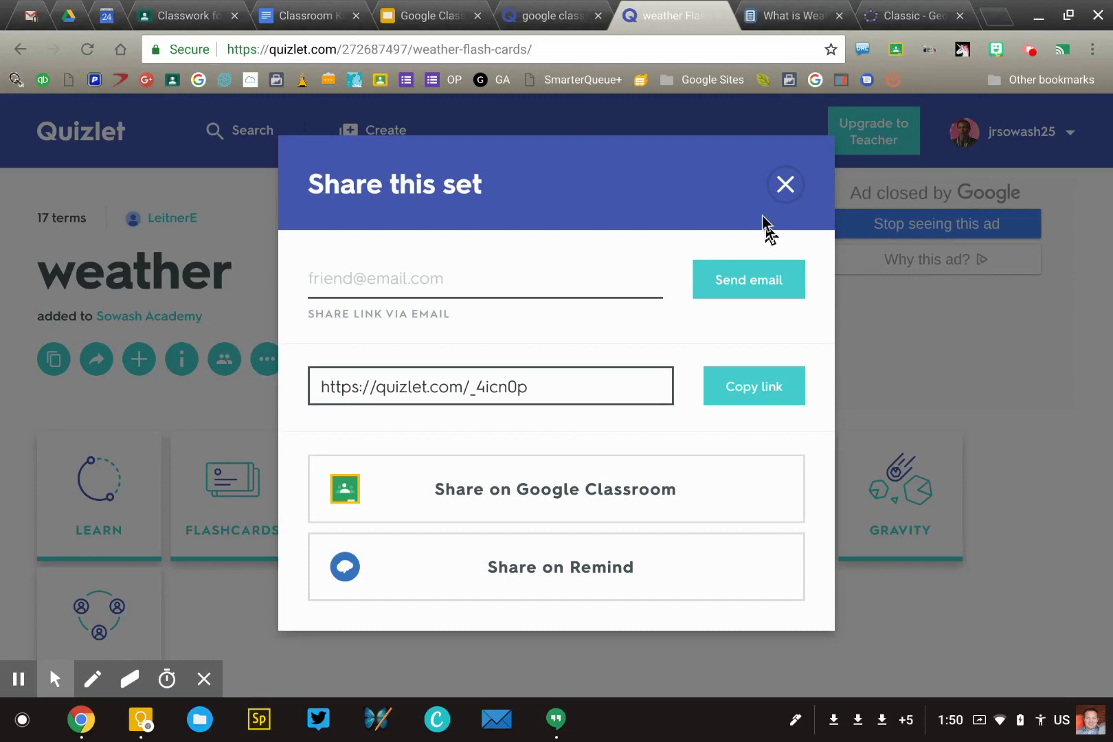
{"action": "left_click", "coordinate": [784, 184]}
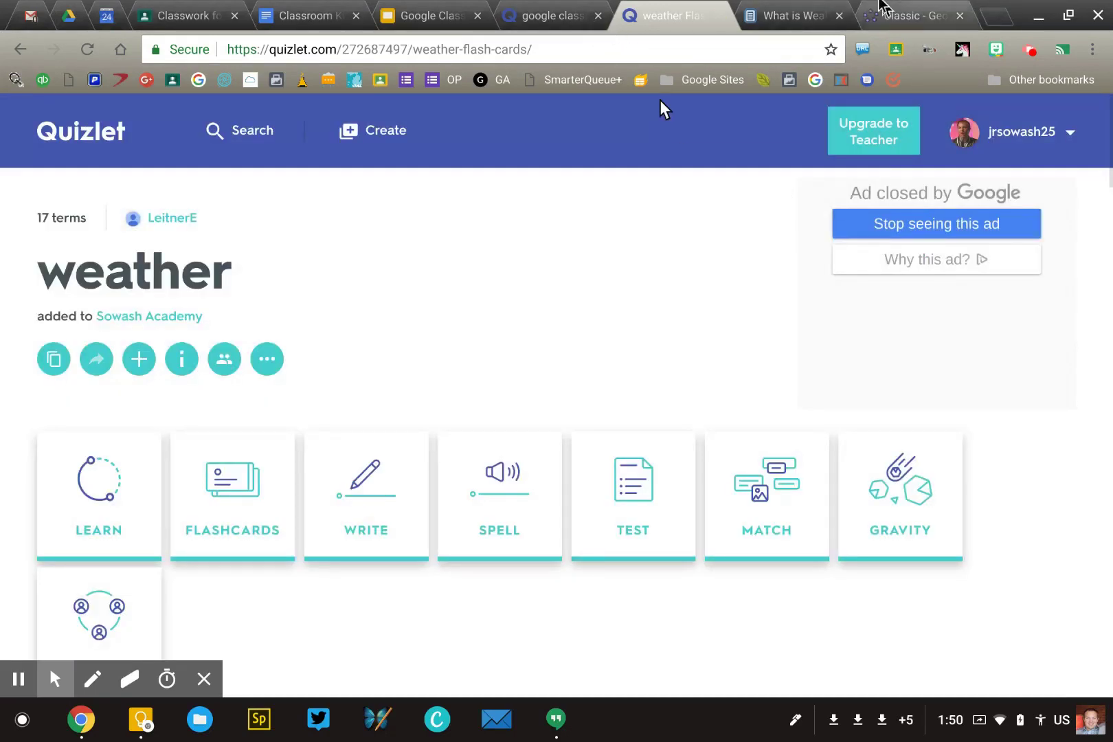
In the GeoGebra tab, apply the Slope tool to the x-axis (0) and y-axis (undefined)
{"action": "left_click", "coordinate": [881, 10]}
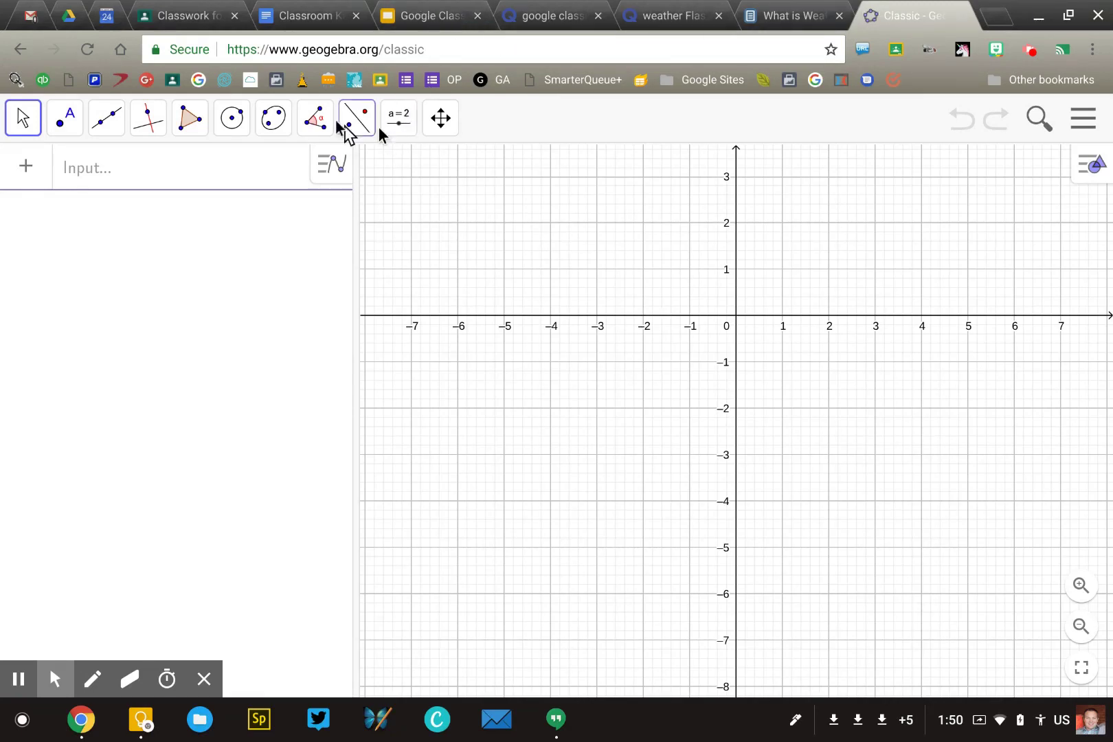
{"action": "left_click", "coordinate": [314, 118]}
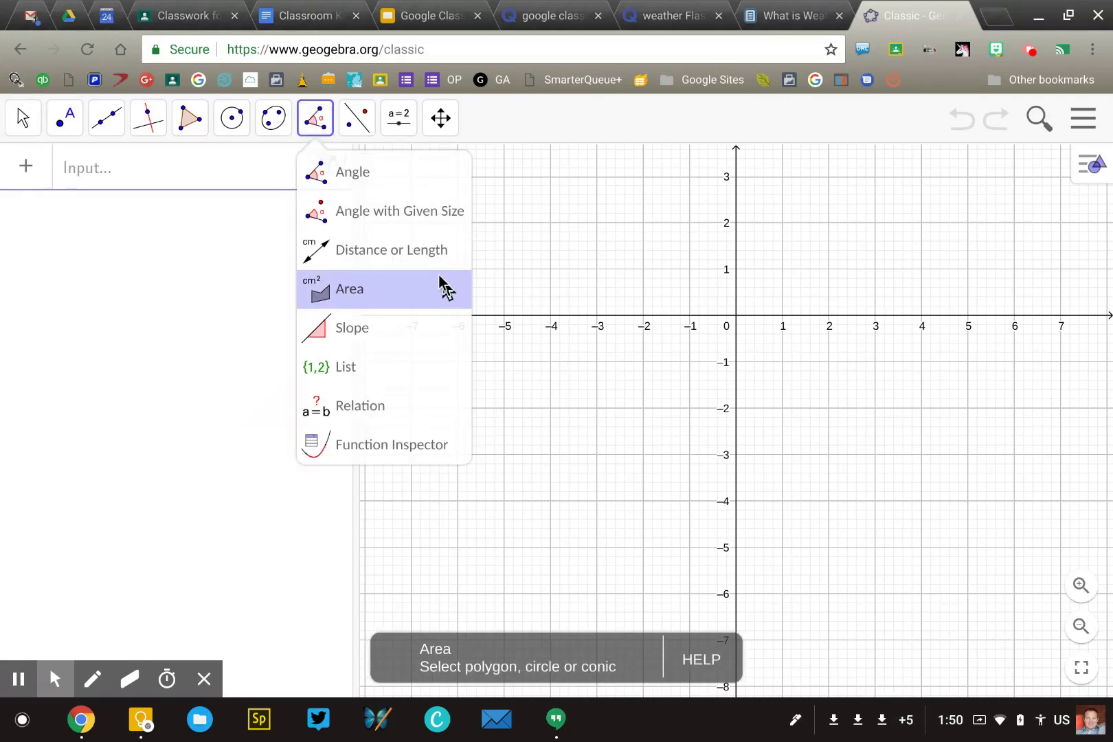
{"action": "left_click", "coordinate": [390, 339]}
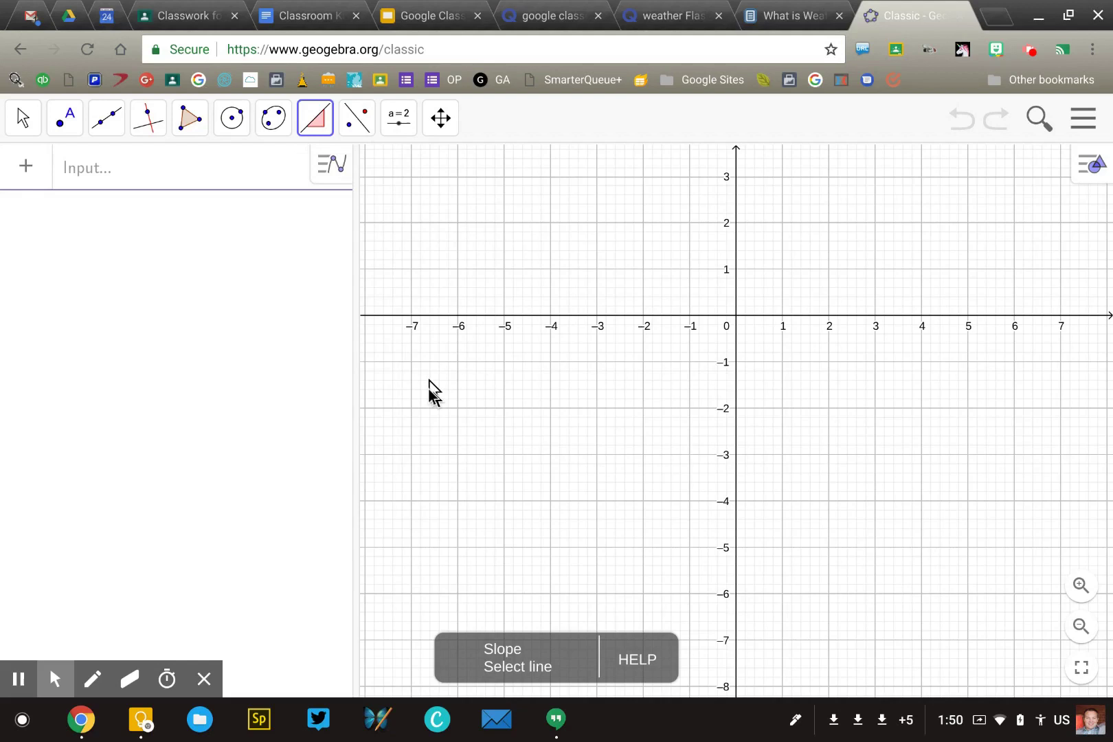
{"action": "left_click", "coordinate": [629, 375]}
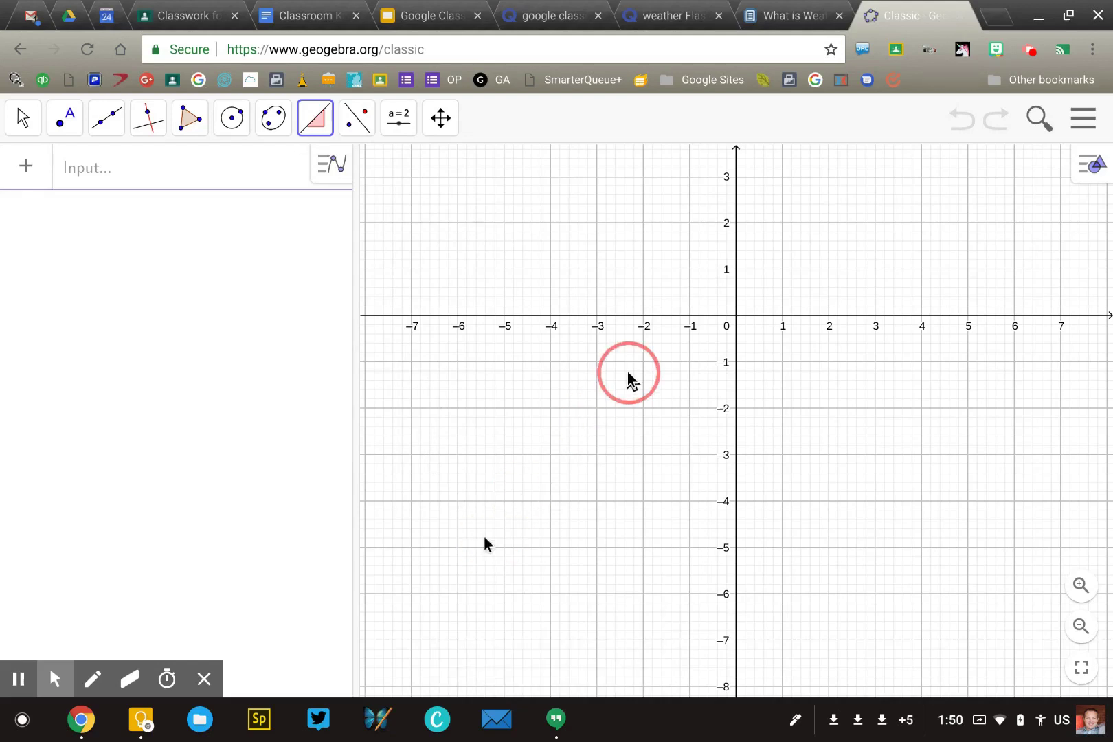
{"action": "left_click", "coordinate": [670, 318]}
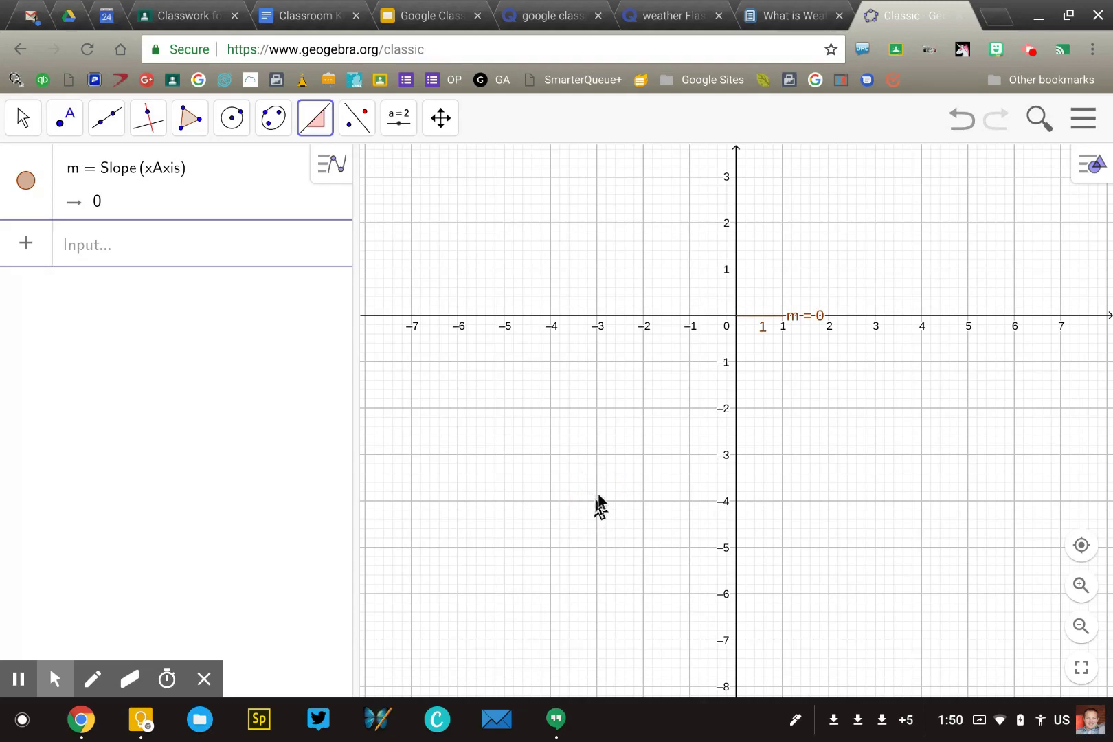
{"action": "left_click", "coordinate": [735, 499]}
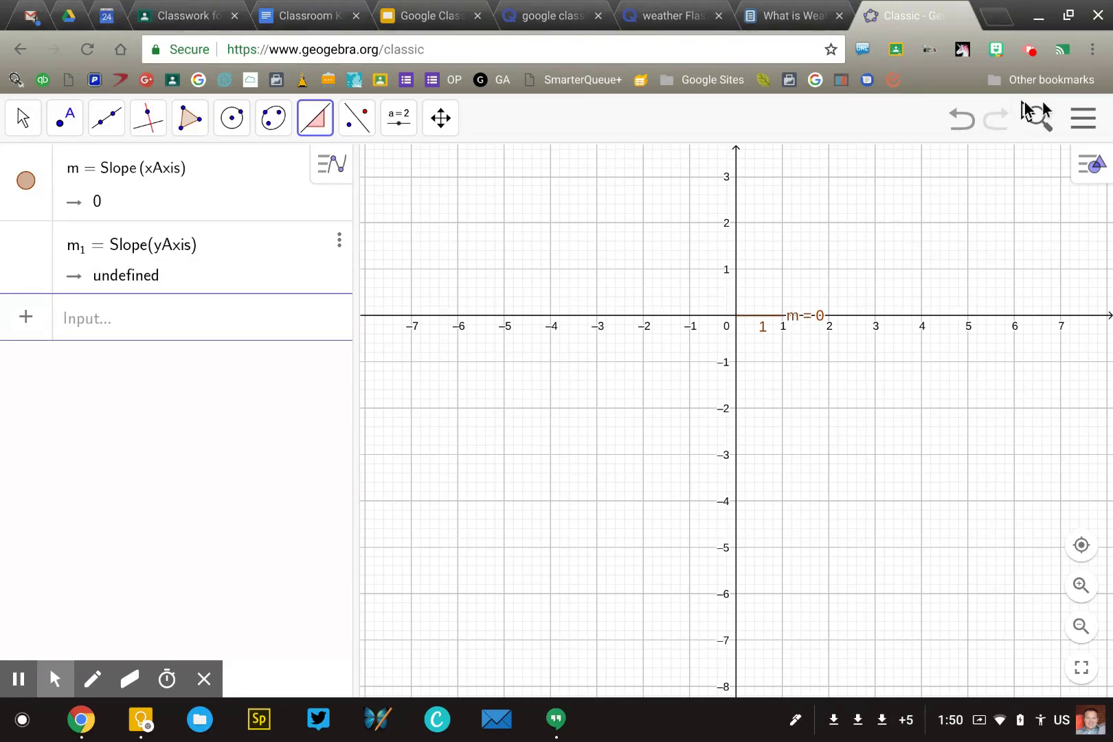
{"action": "left_click", "coordinate": [1076, 130]}
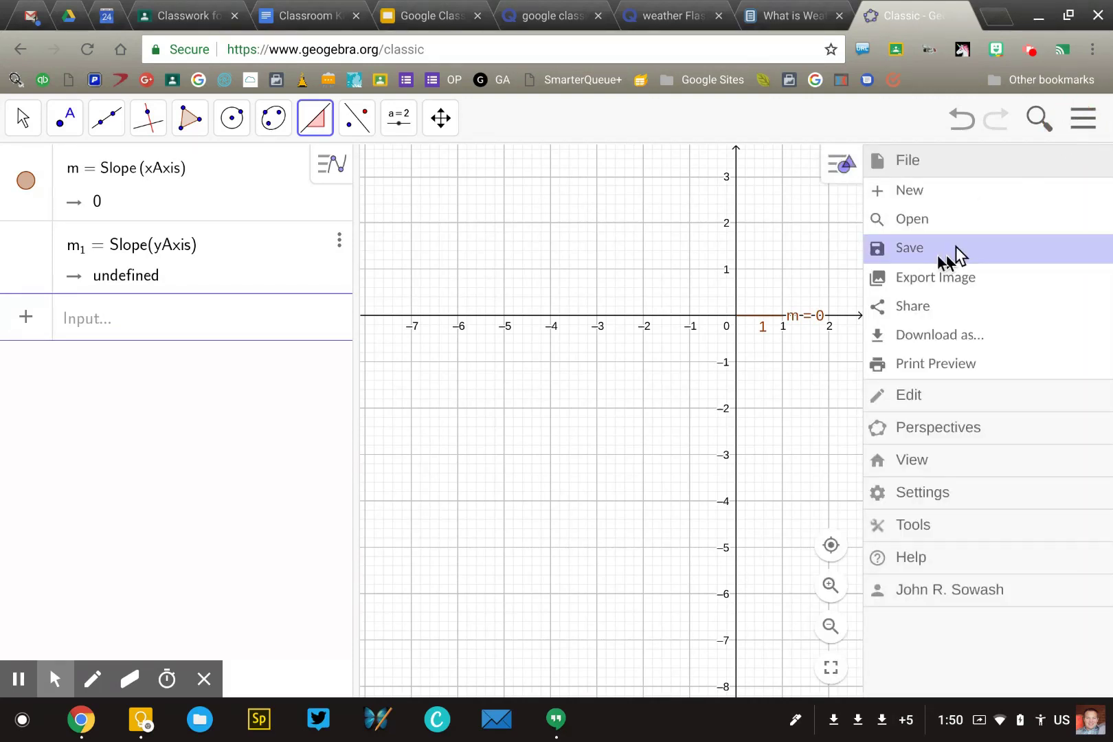
{"action": "left_click", "coordinate": [918, 307]}
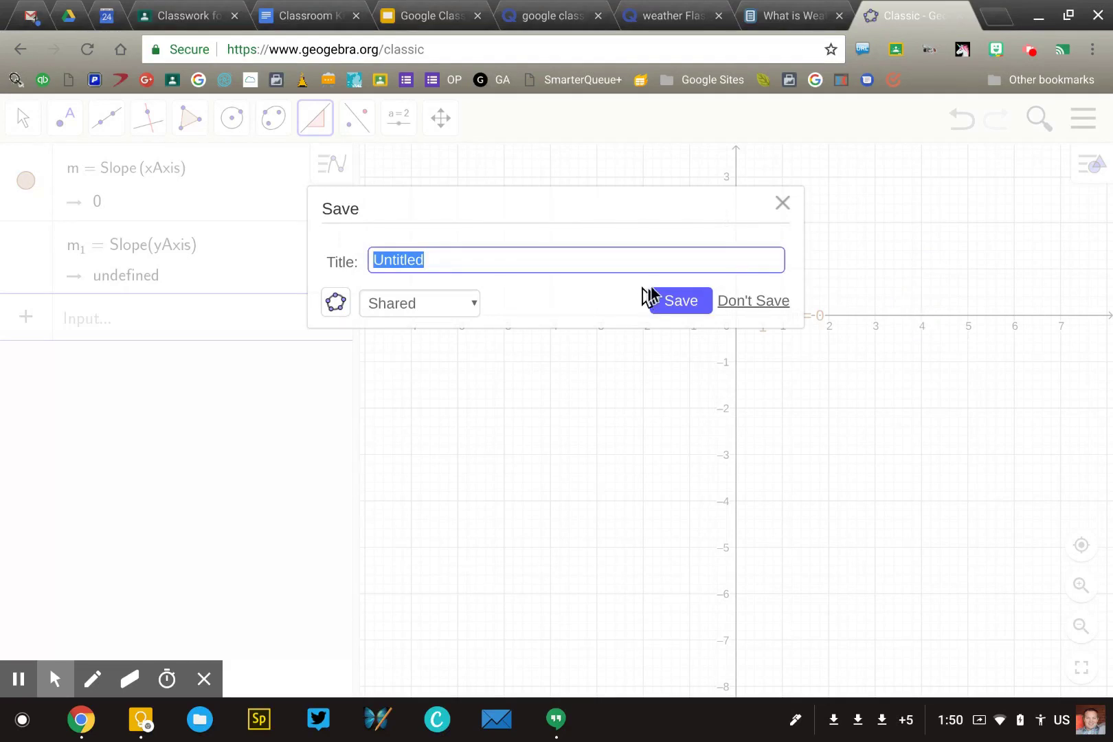
{"action": "left_click", "coordinate": [442, 307]}
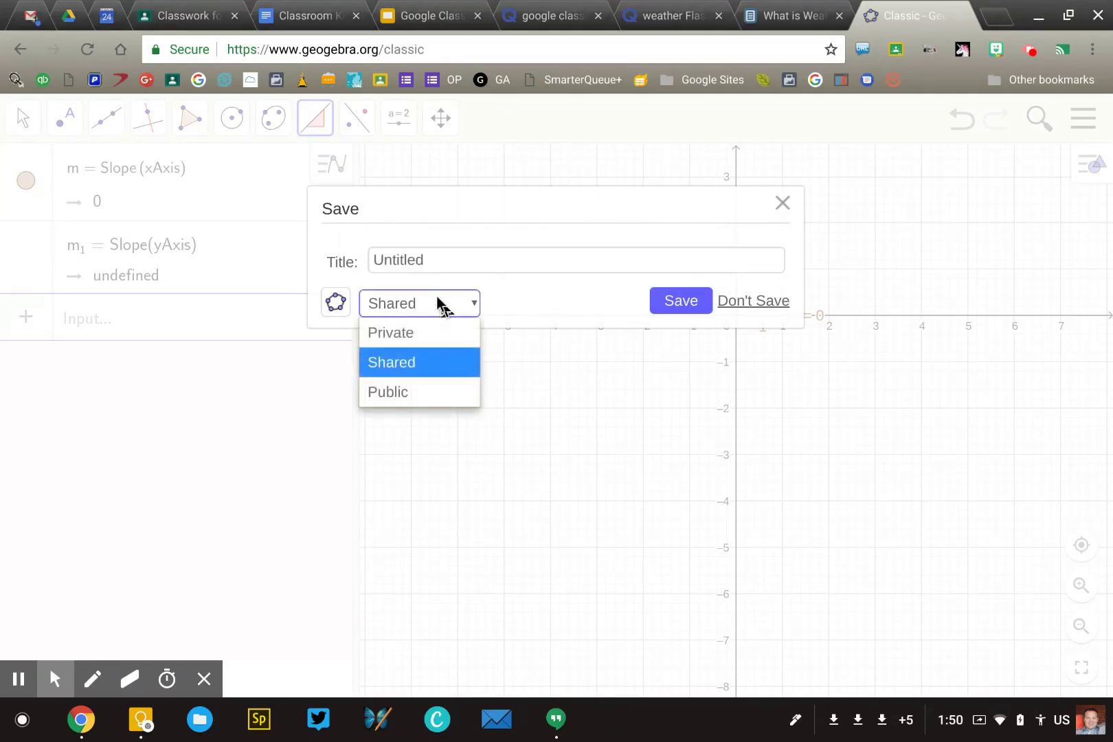
{"action": "left_click", "coordinate": [441, 306]}
{"action": "left_click", "coordinate": [764, 301]}
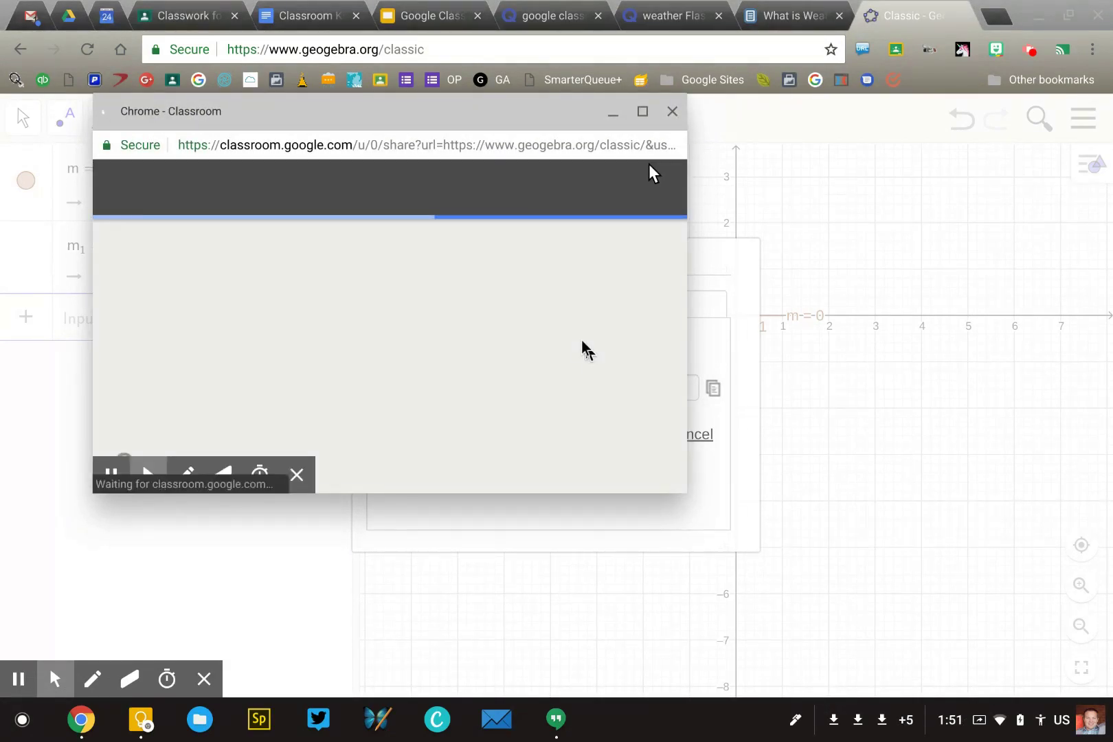
{"action": "left_click", "coordinate": [671, 112]}
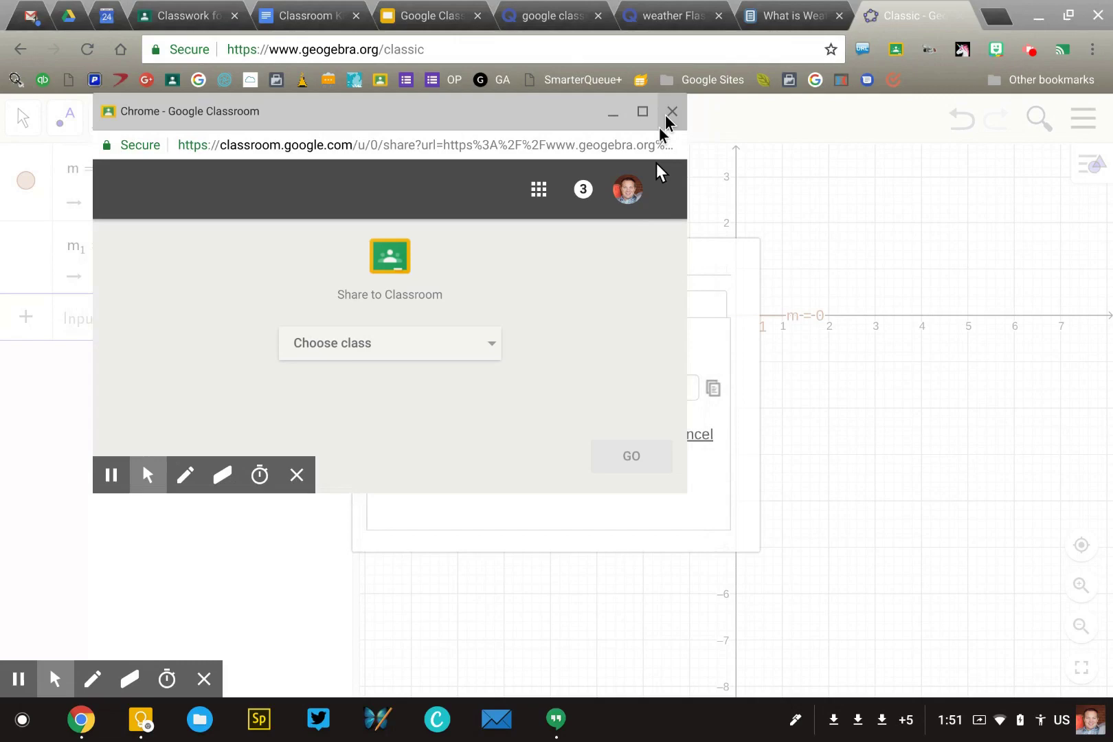
{"action": "left_click", "coordinate": [684, 432]}
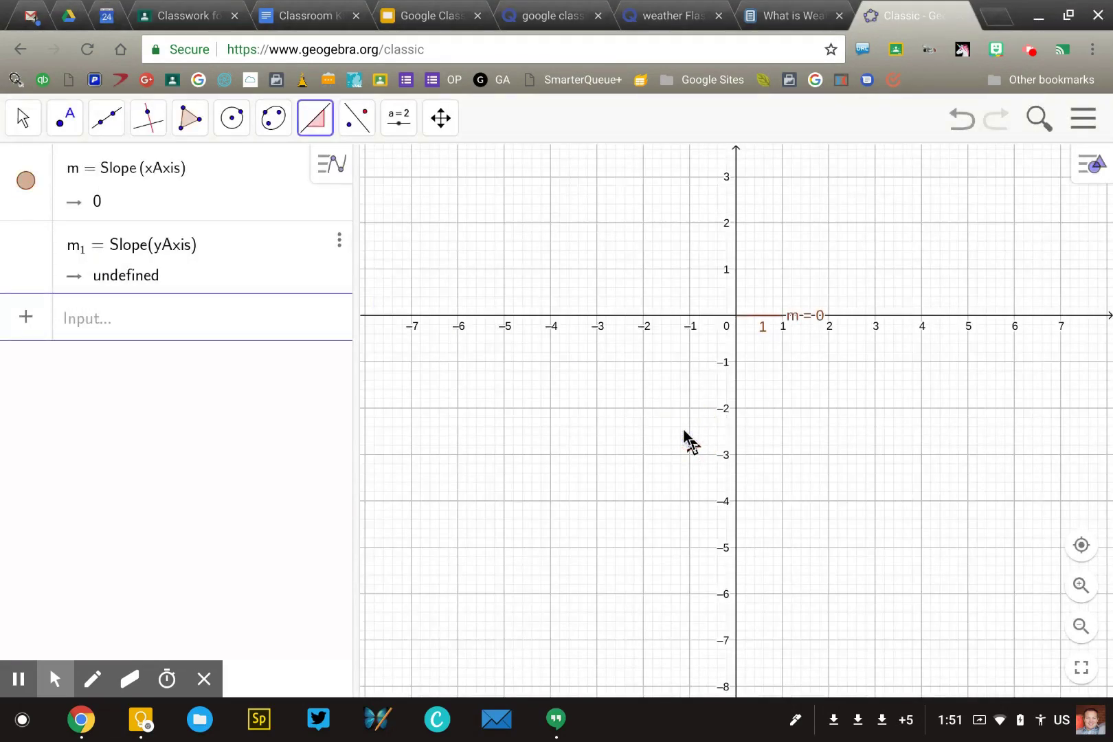